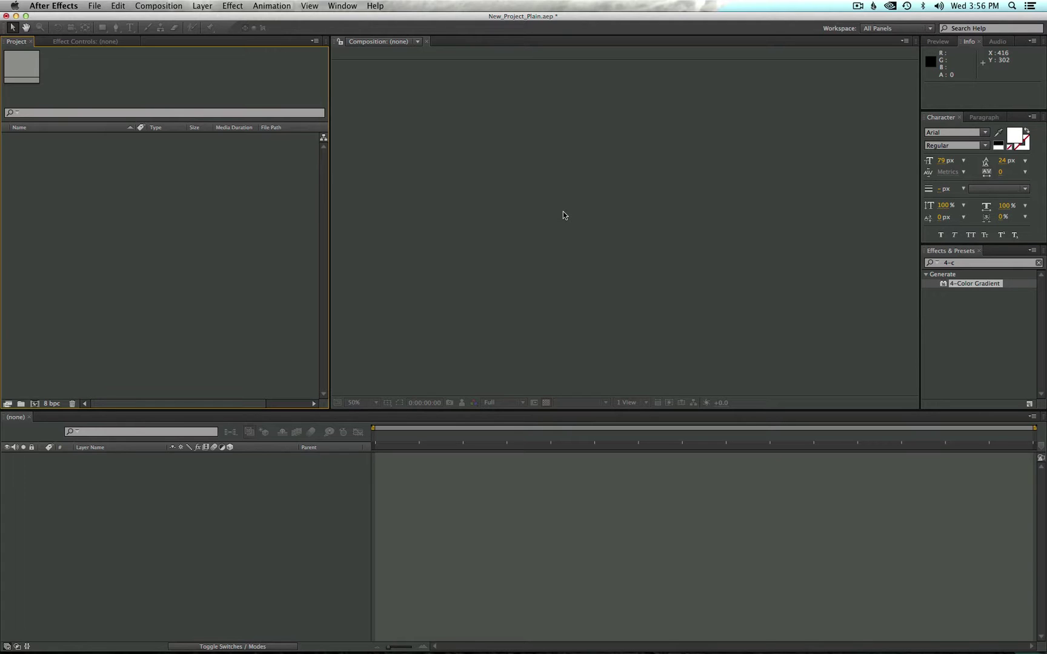
# - Create a 1280×720, 23.976 fps, 10-second composition named Project 01
pyautogui.click(174, 7)
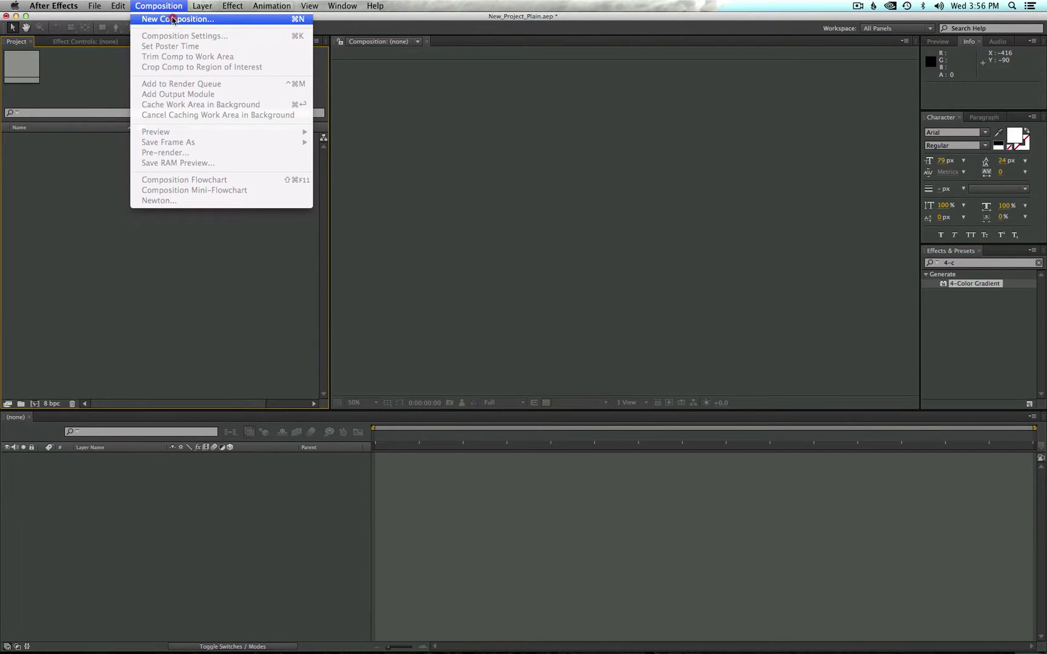
pyautogui.click(173, 20)
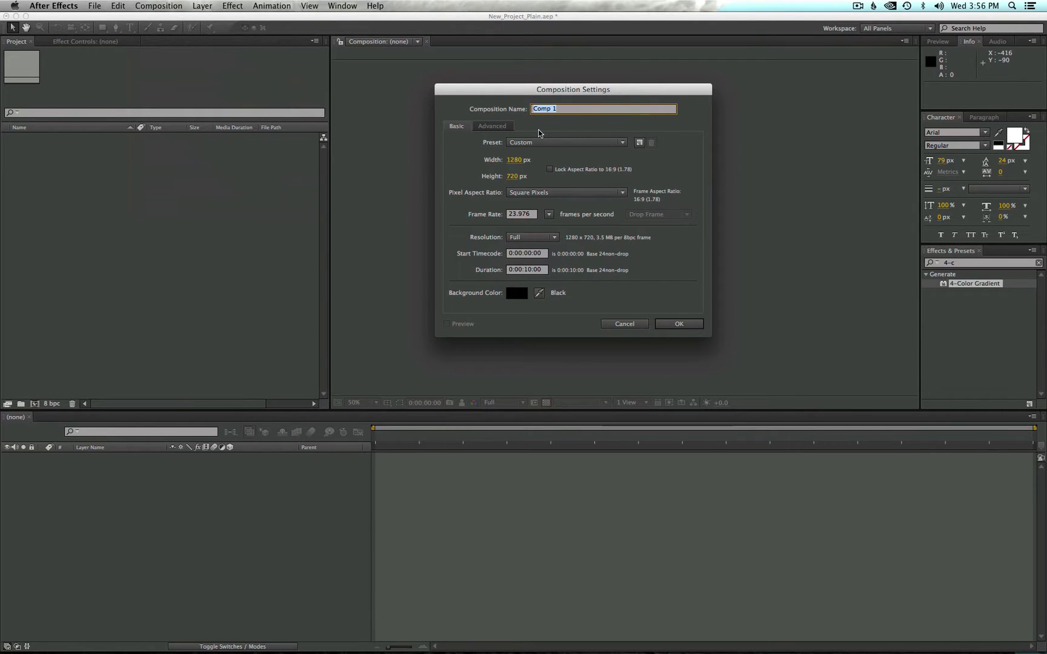
pyautogui.write('Project 01')
pyautogui.click(545, 131)
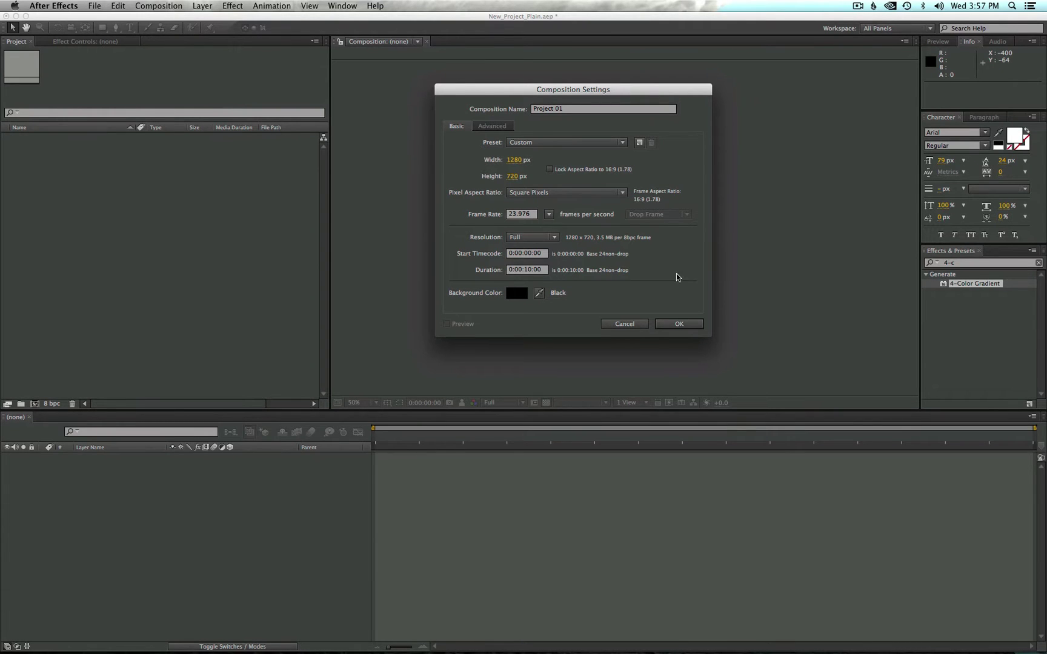
pyautogui.click(694, 325)
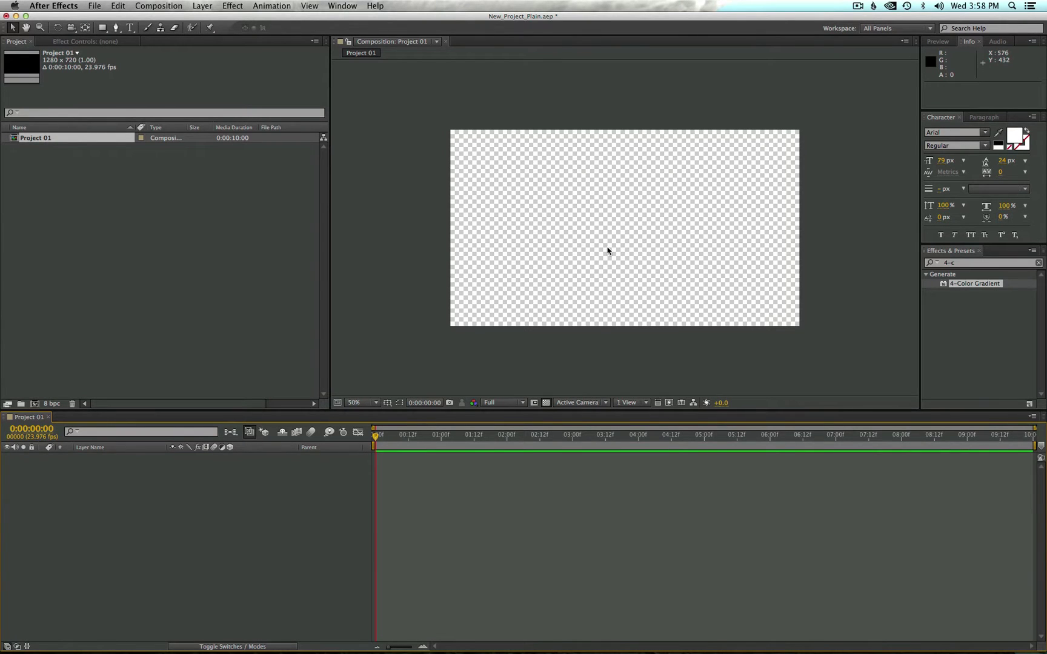
# - Import the Elements folder holding IMG_3156.JPG, Modio Overview.mp4 and modio_logo_wide.png
pyautogui.click(128, 206)
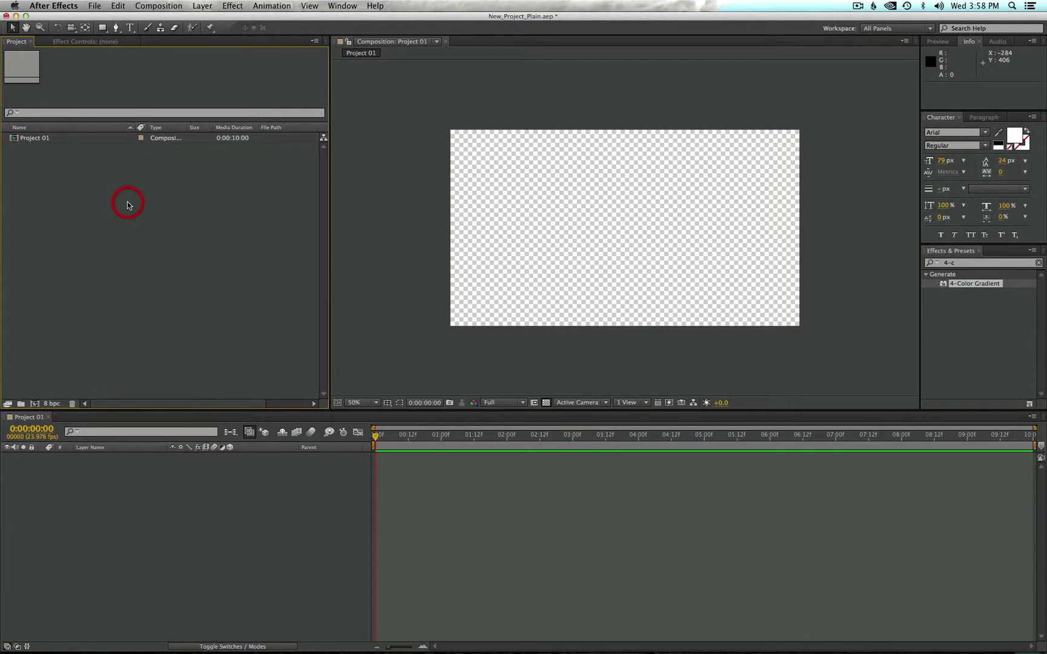
pyautogui.rightClick(127, 205)
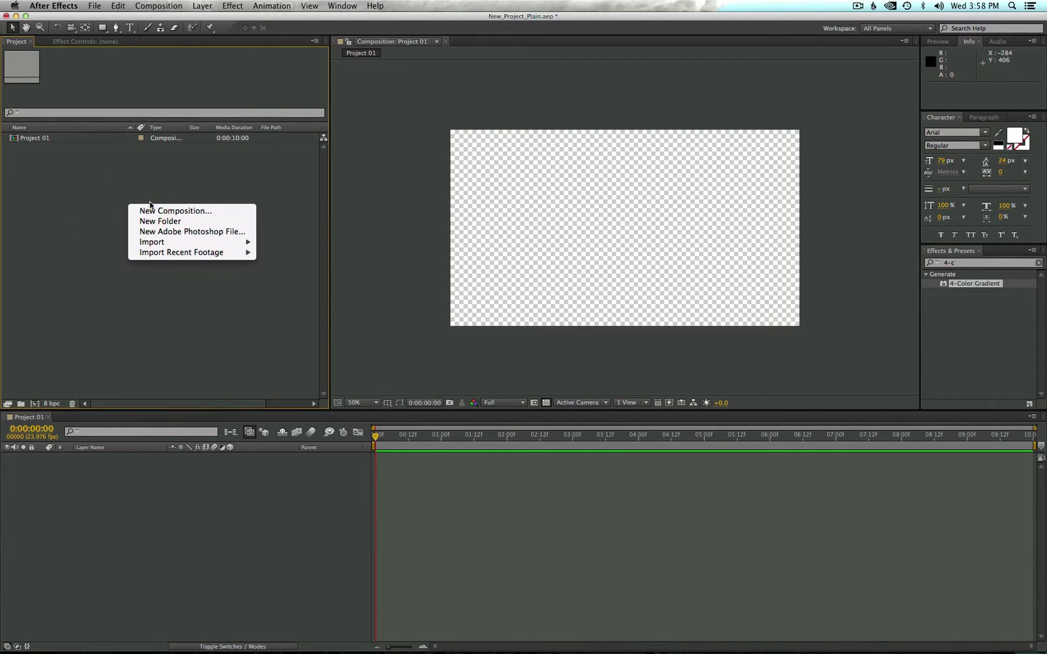
pyautogui.moveTo(216, 242)
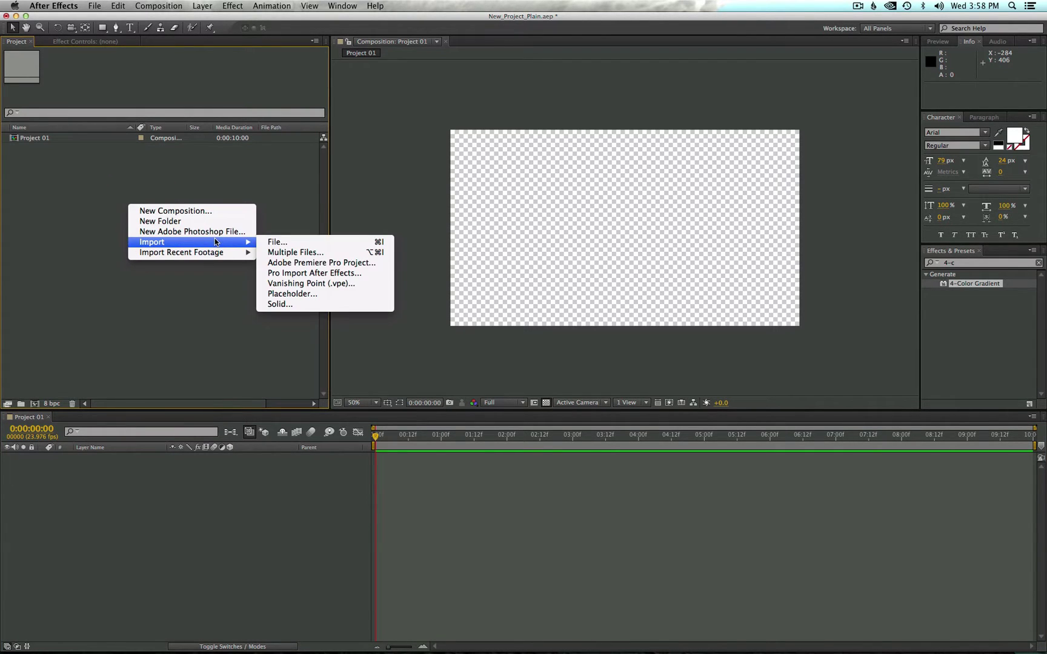
pyautogui.click(276, 242)
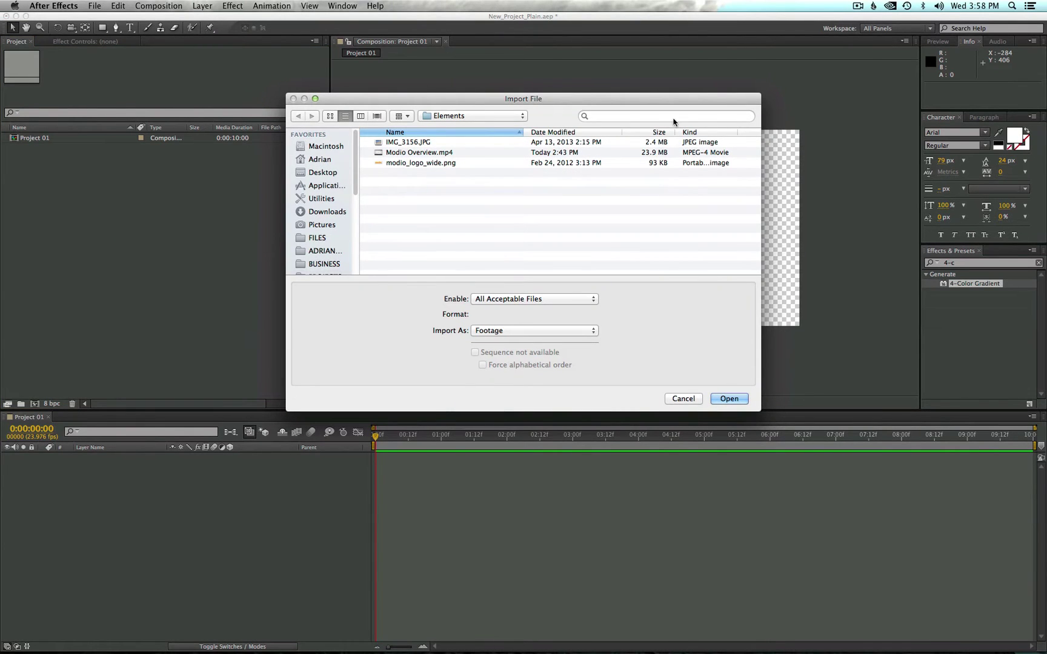
pyautogui.moveTo(566, 101); pyautogui.dragTo(659, 83)
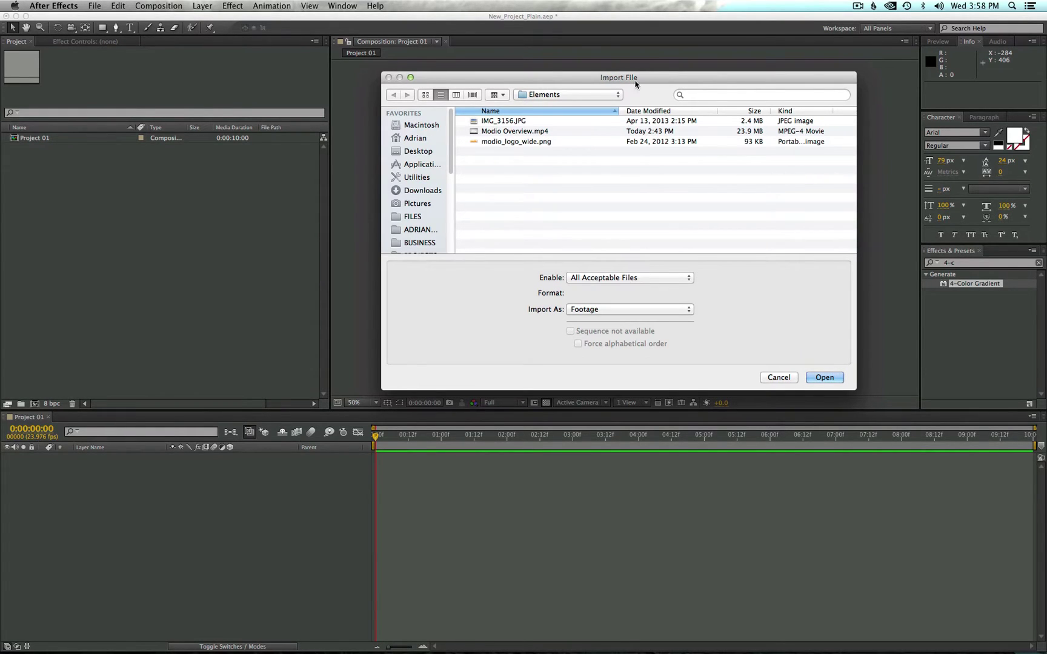
pyautogui.click(512, 120)
pyautogui.click(512, 131)
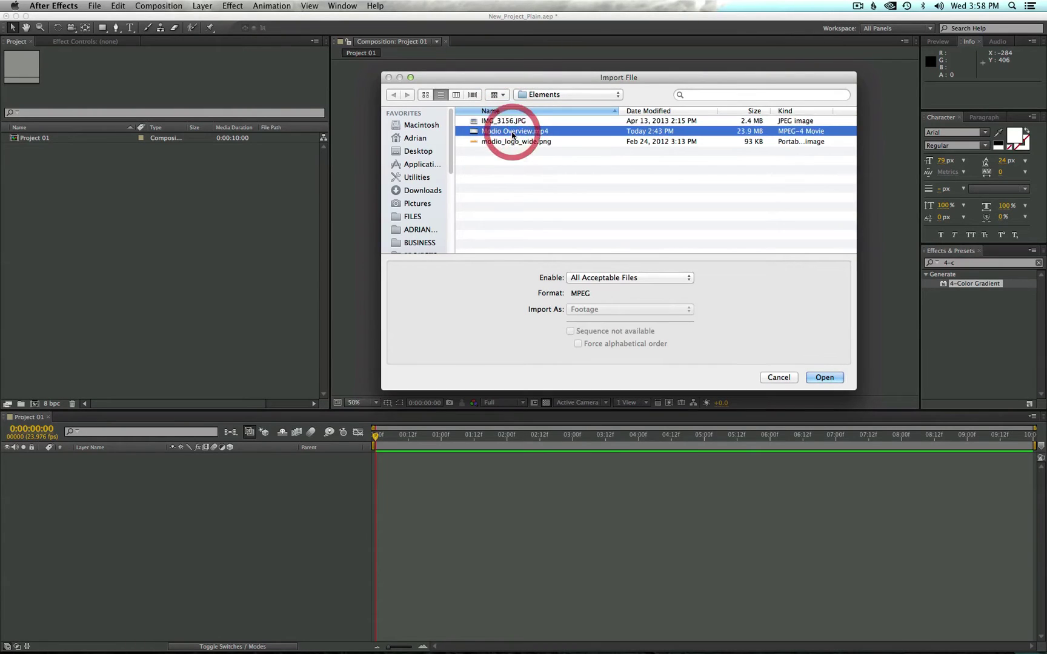
pyautogui.click(512, 122)
pyautogui.keyDown('shift'); pyautogui.click(513, 139); pyautogui.keyUp('shift')
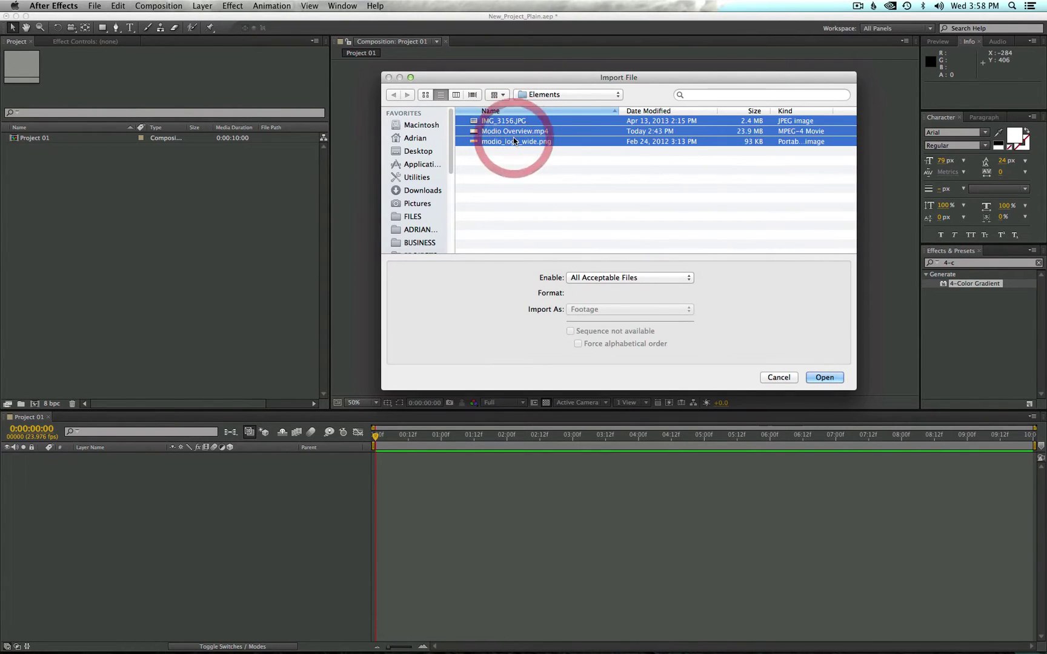
pyautogui.click(519, 153)
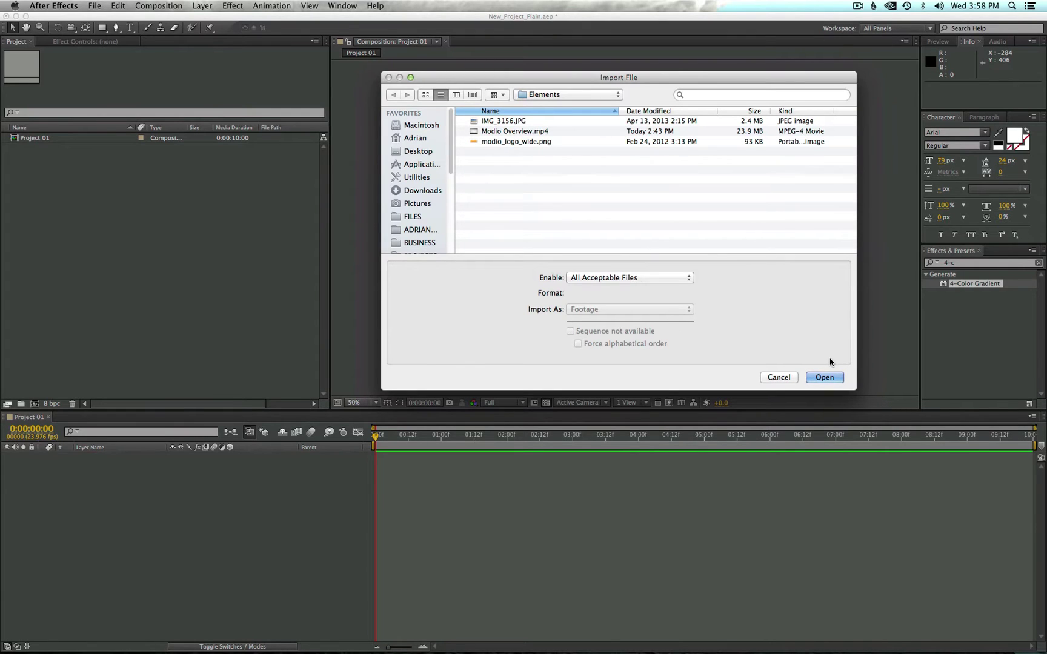
pyautogui.click(829, 376)
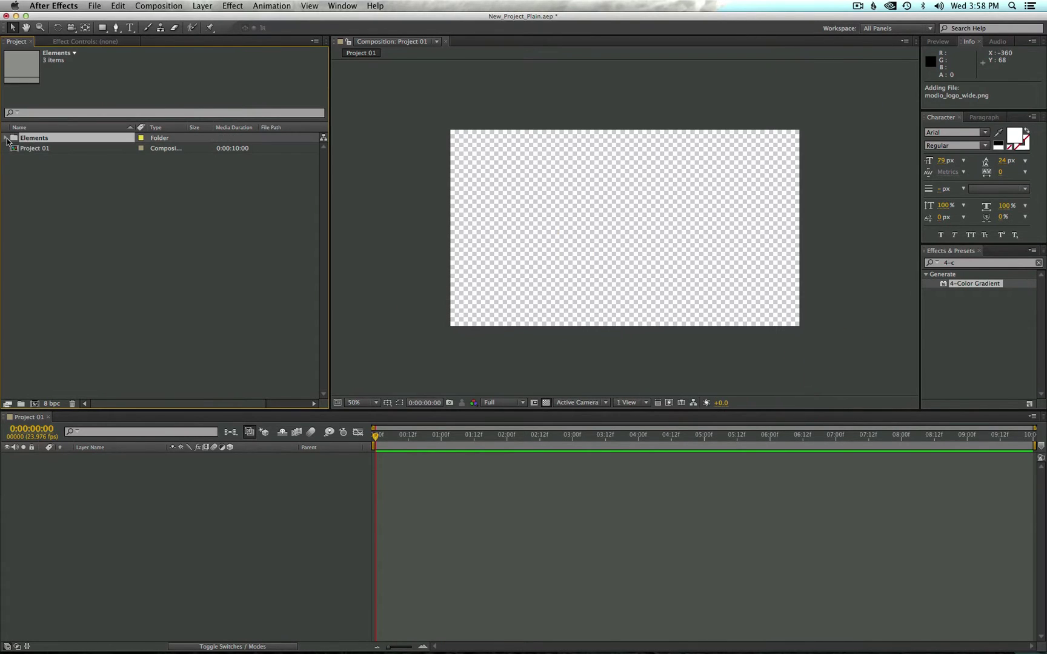
pyautogui.click(7, 138)
# - Delete the three duplicate items dragged in from Finder
pyautogui.press('super+Tab')
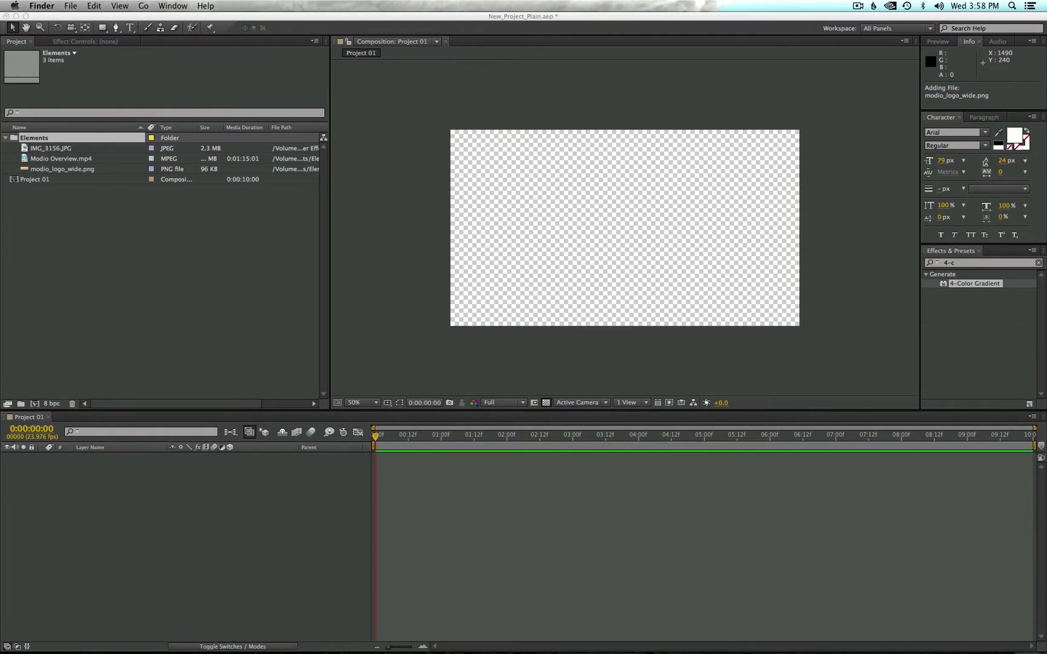
pyautogui.moveTo(828, 153); pyautogui.dragTo(732, 170)
pyautogui.moveTo(567, 218); pyautogui.dragTo(180, 253)
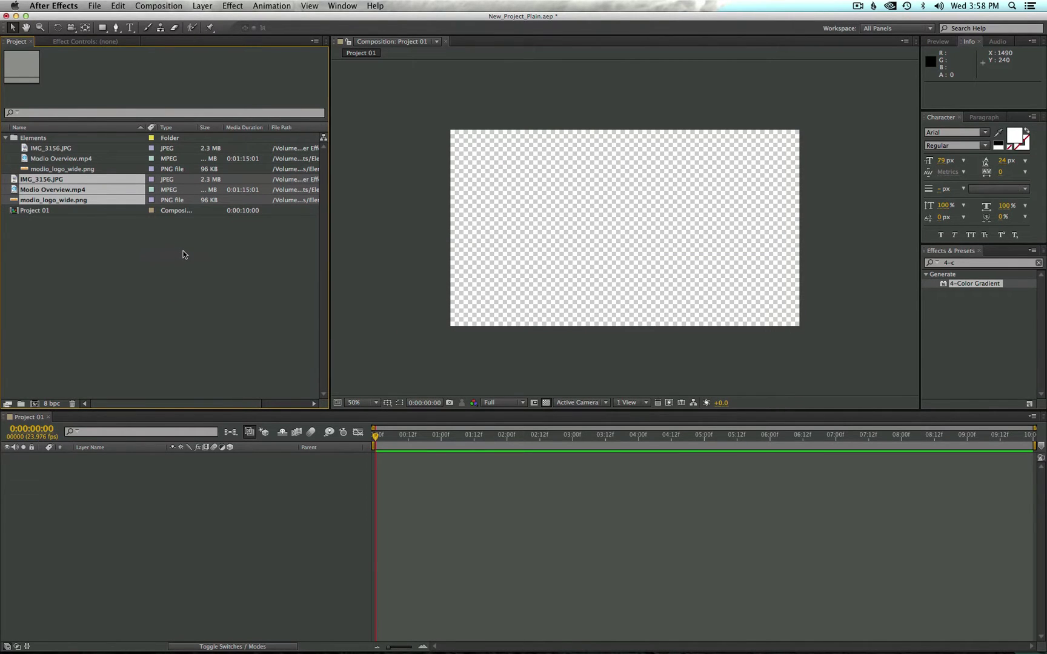
pyautogui.press('Delete')
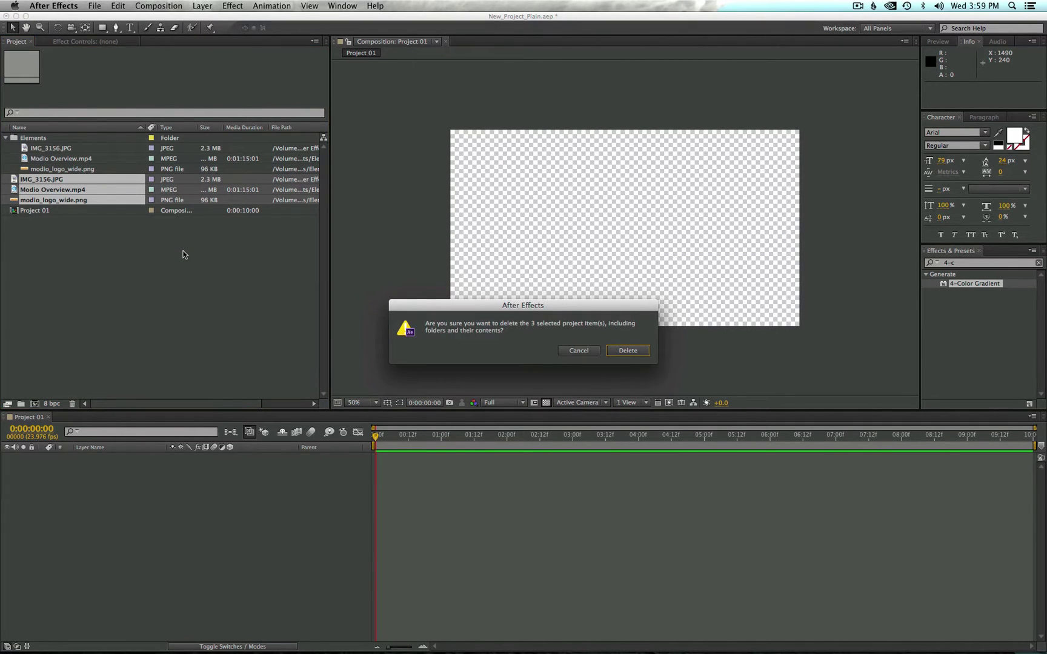
pyautogui.press('Return')
# - Add IMG_3156.JPG to Project 01 and place modio_logo_wide.png on top of it
pyautogui.moveTo(47, 151); pyautogui.dragTo(282, 512)
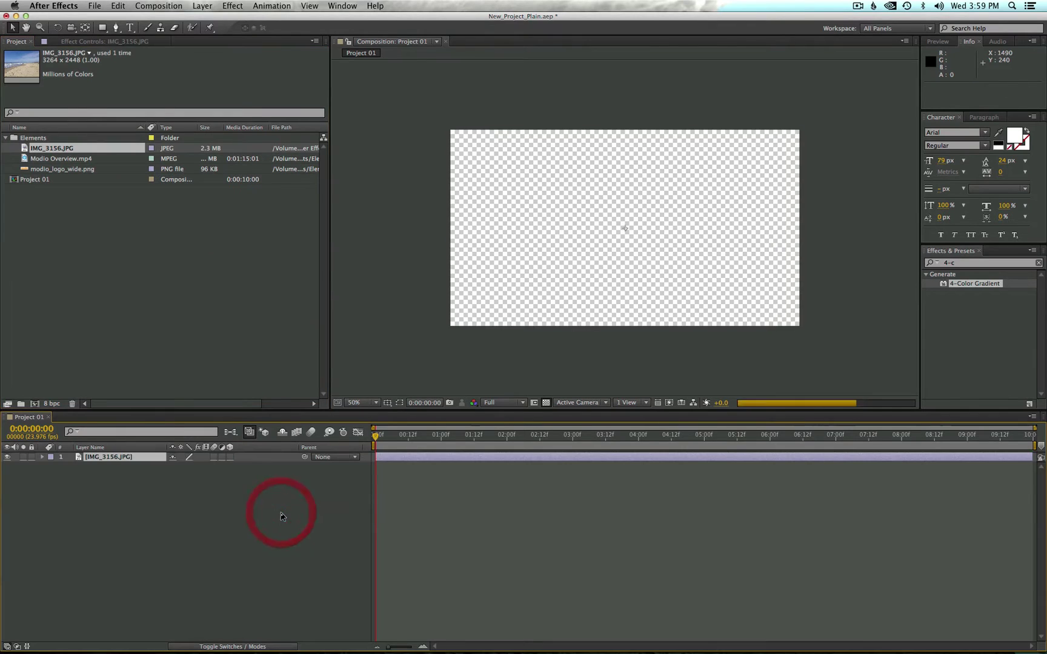
pyautogui.moveTo(66, 169); pyautogui.dragTo(632, 221)
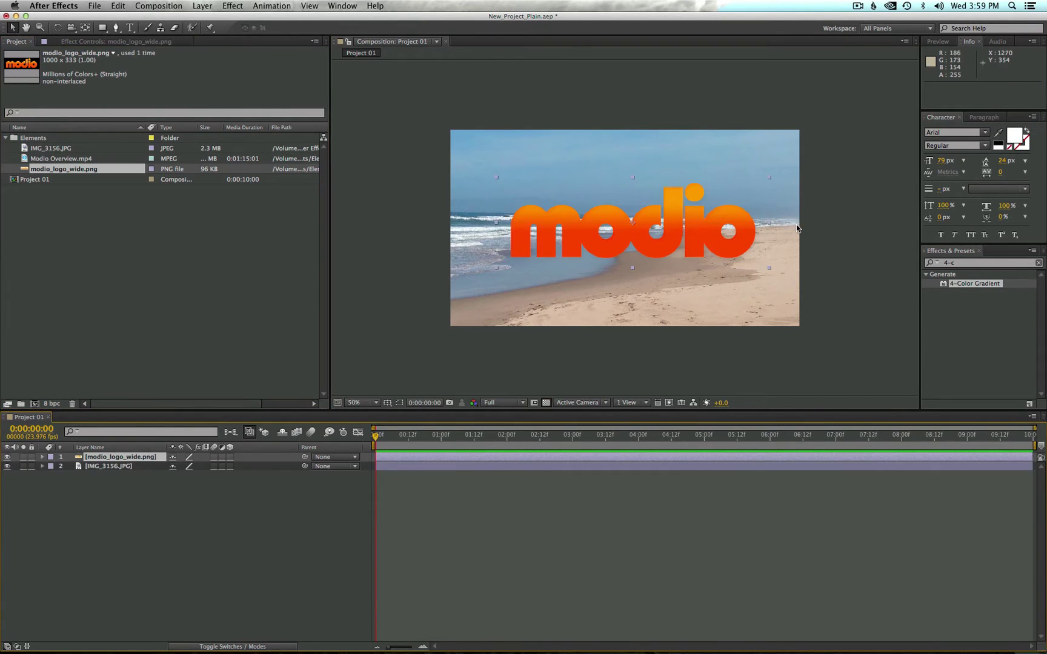
pyautogui.click(42, 457)
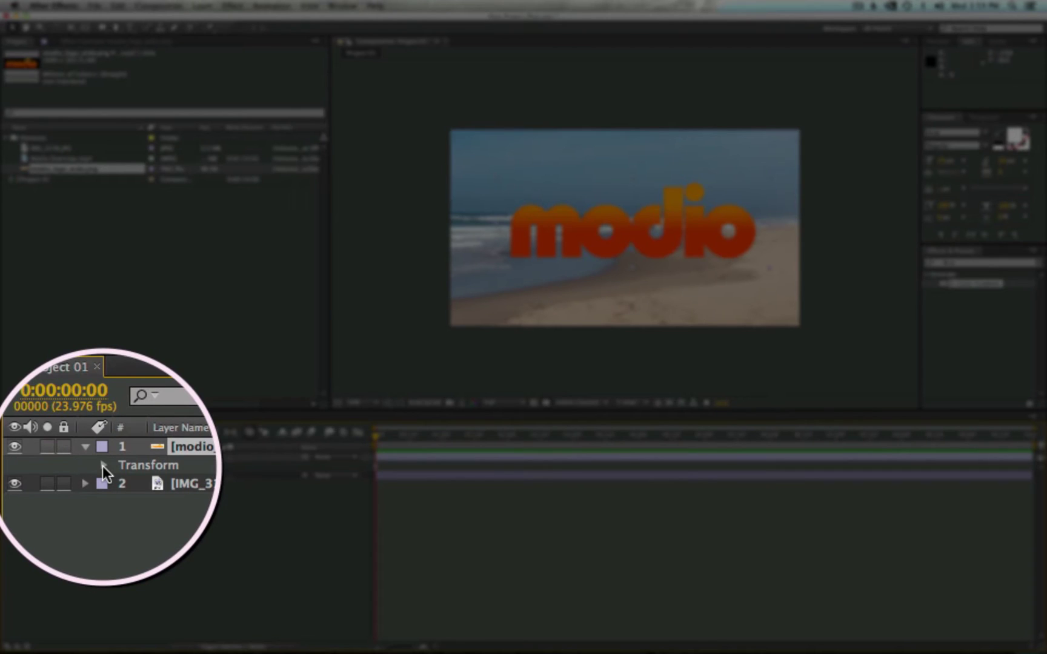
# - Raise the logo and scale it to 125% in its Transform properties, then collapse them
pyautogui.click(52, 467)
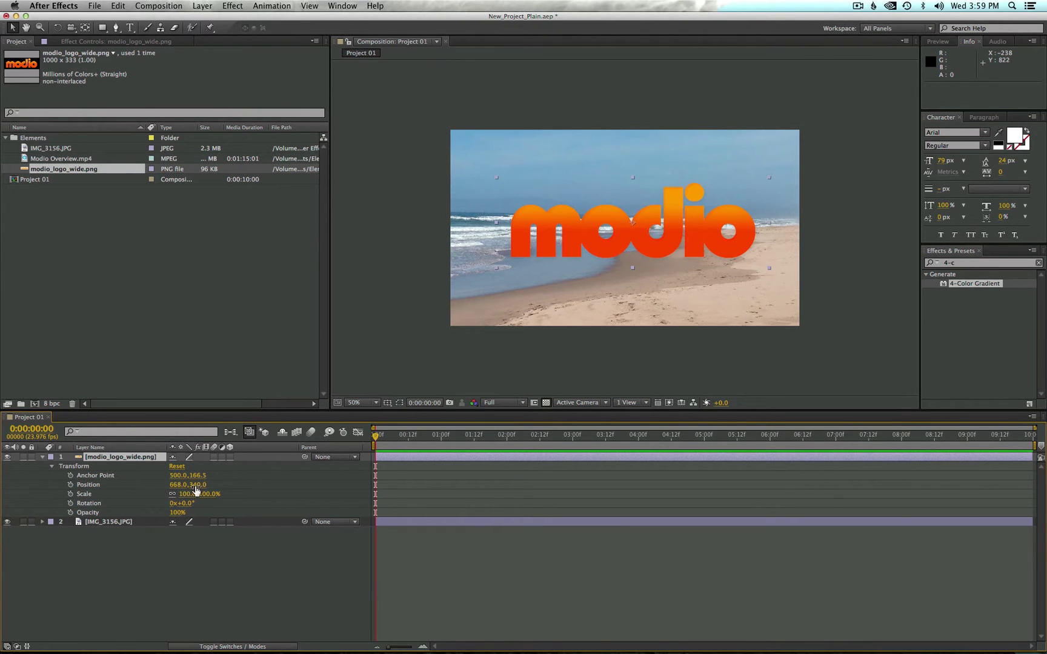
pyautogui.moveTo(198, 489); pyautogui.dragTo(140, 470)
pyautogui.moveTo(190, 499); pyautogui.dragTo(417, 530)
pyautogui.moveTo(178, 512)
pyautogui.mouseDown()
pyautogui.moveTo(161, 512)
pyautogui.moveTo(178, 512)
pyautogui.mouseUp()
pyautogui.press('super+z')
pyautogui.press('super+z')
pyautogui.press('super+z')
pyautogui.press('super+z')
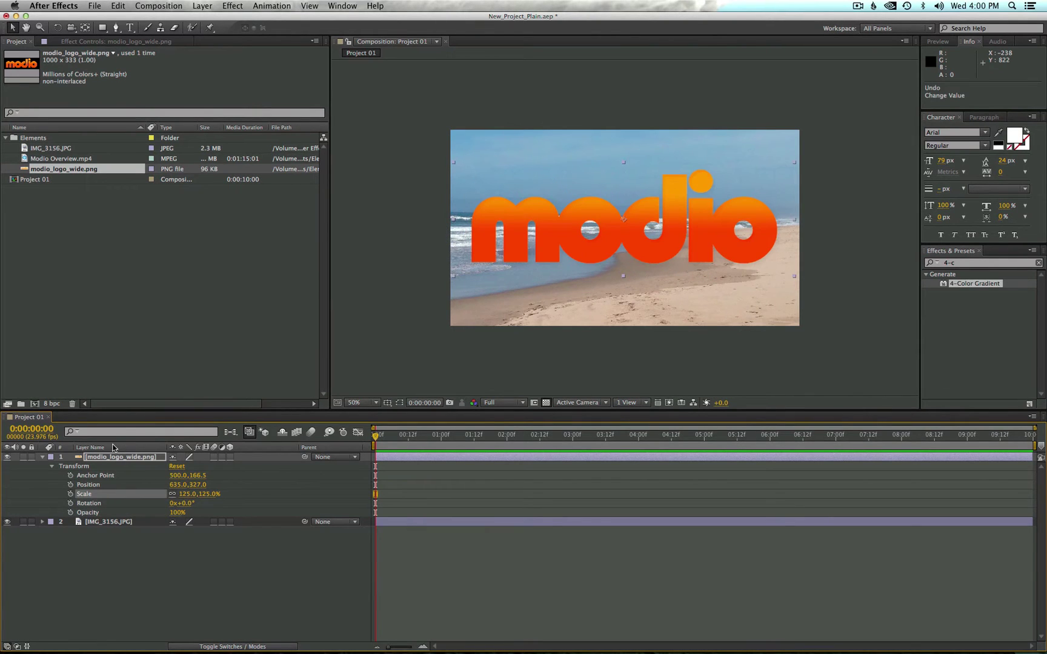
pyautogui.click(105, 457)
pyautogui.click(43, 457)
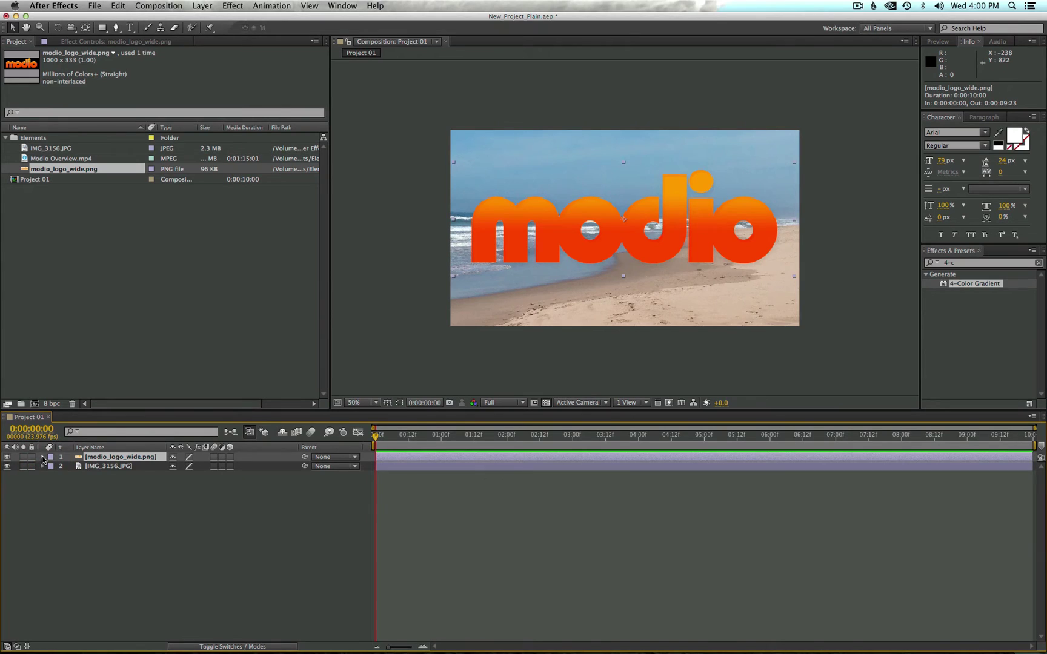
# - Show the logo's Position, Scale, Rotation and Opacity with P, S, R, T and scrub Opacity
pyautogui.press('p')
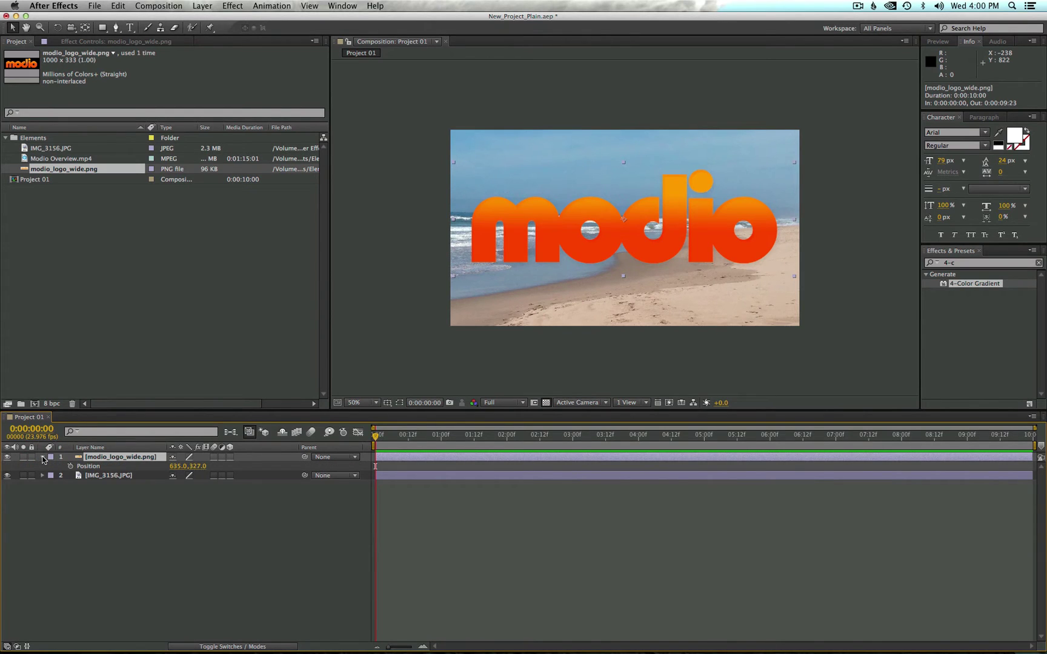
pyautogui.press('s')
pyautogui.press('r')
pyautogui.press('t')
pyautogui.moveTo(177, 466)
pyautogui.mouseDown()
pyautogui.moveTo(143, 467)
pyautogui.moveTo(180, 467)
pyautogui.mouseUp()
pyautogui.press('p')
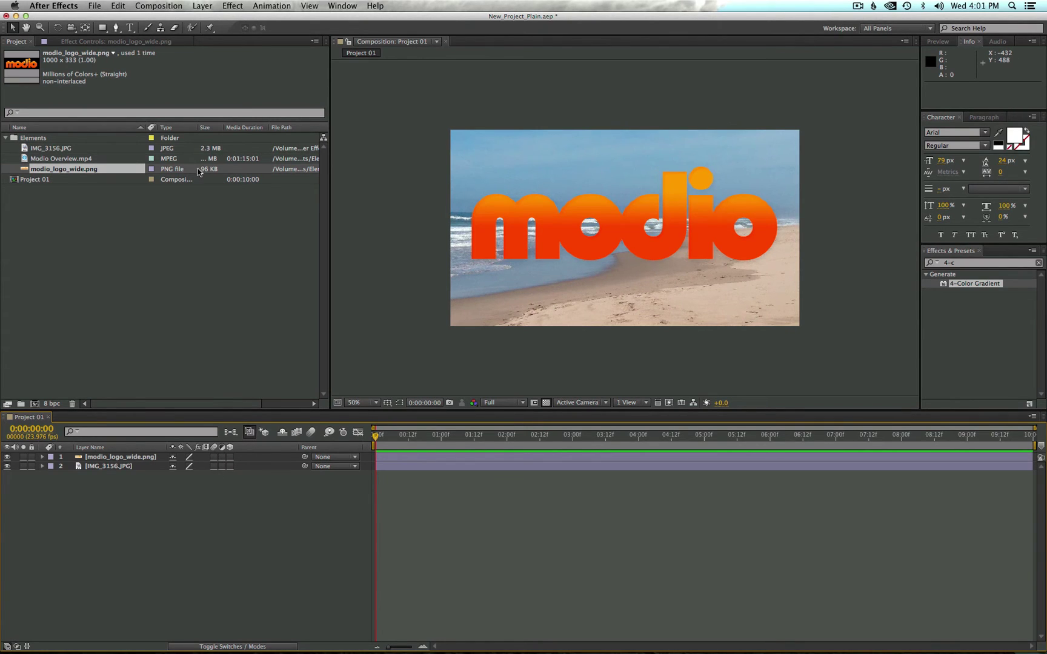
# - Create a comp-sized 1280×720 magenta-red solid, Magenta-Red Solid 1
pyautogui.click(200, 6)
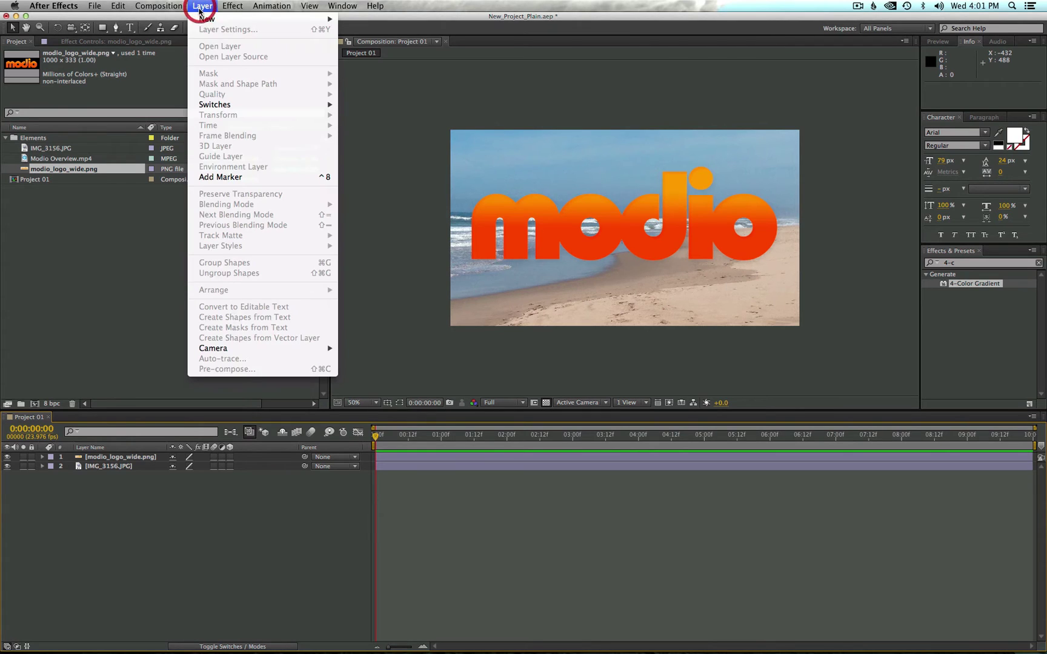
pyautogui.moveTo(291, 18)
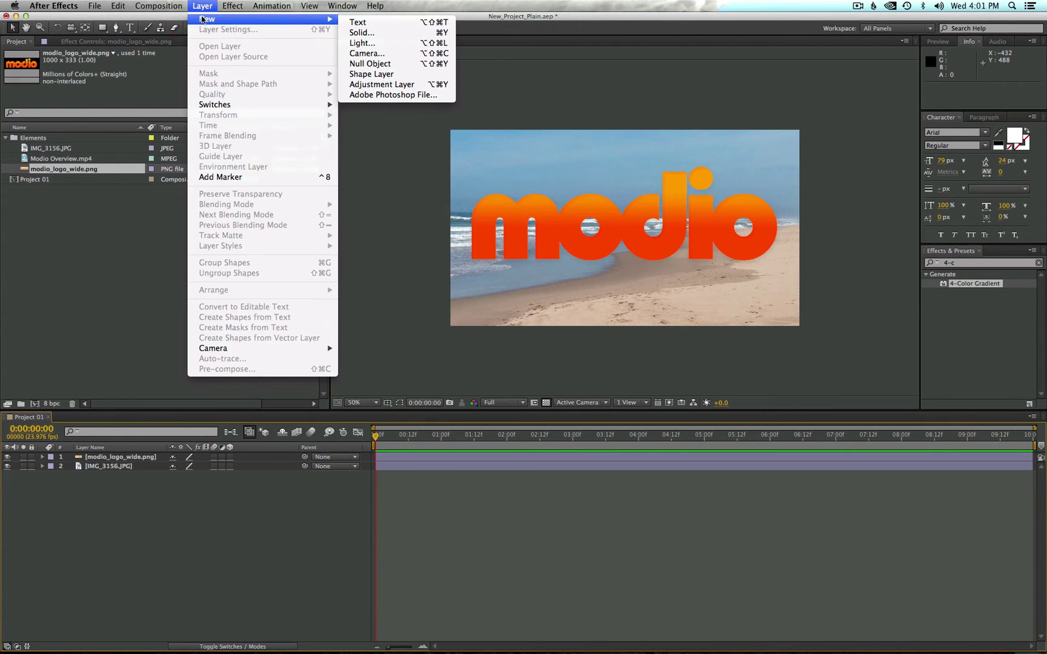
pyautogui.click(397, 33)
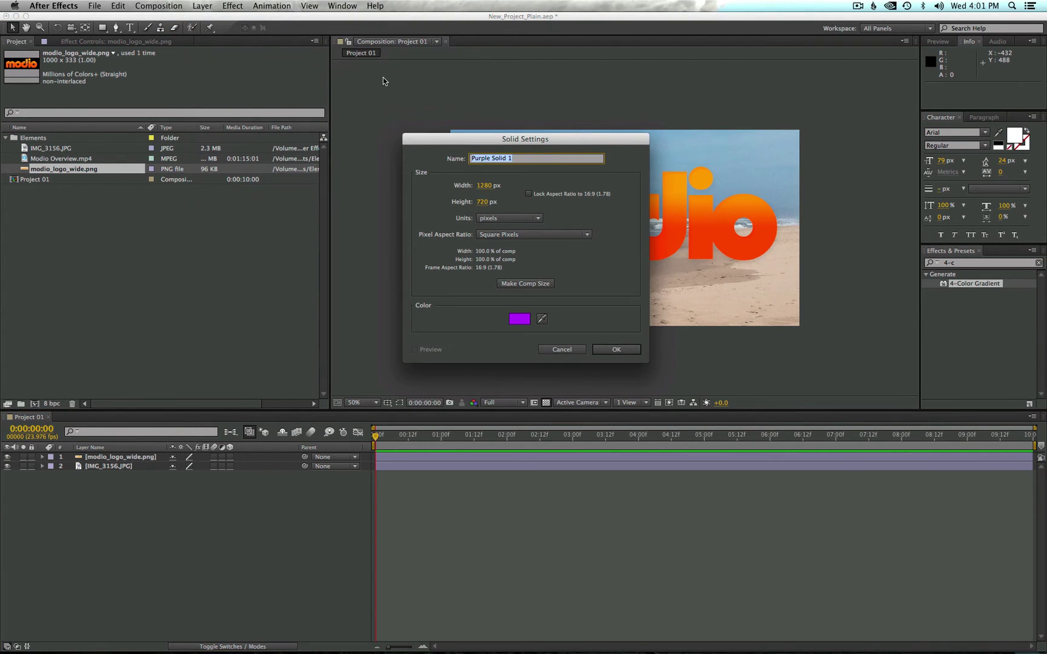
pyautogui.click(508, 158)
pyautogui.click(528, 284)
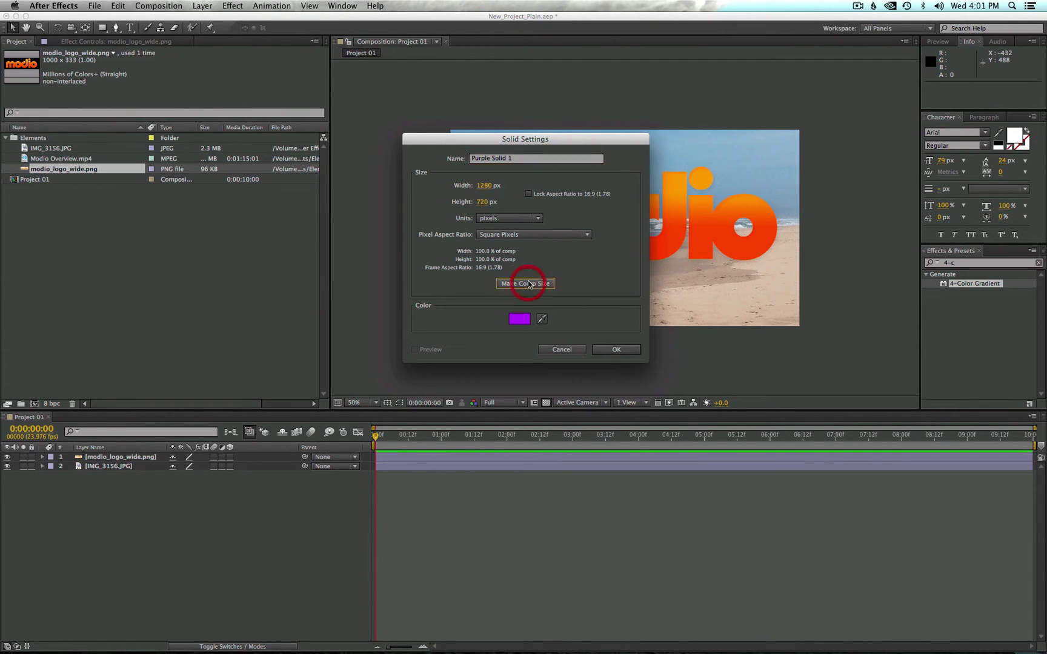
pyautogui.click(520, 320)
pyautogui.click(776, 417)
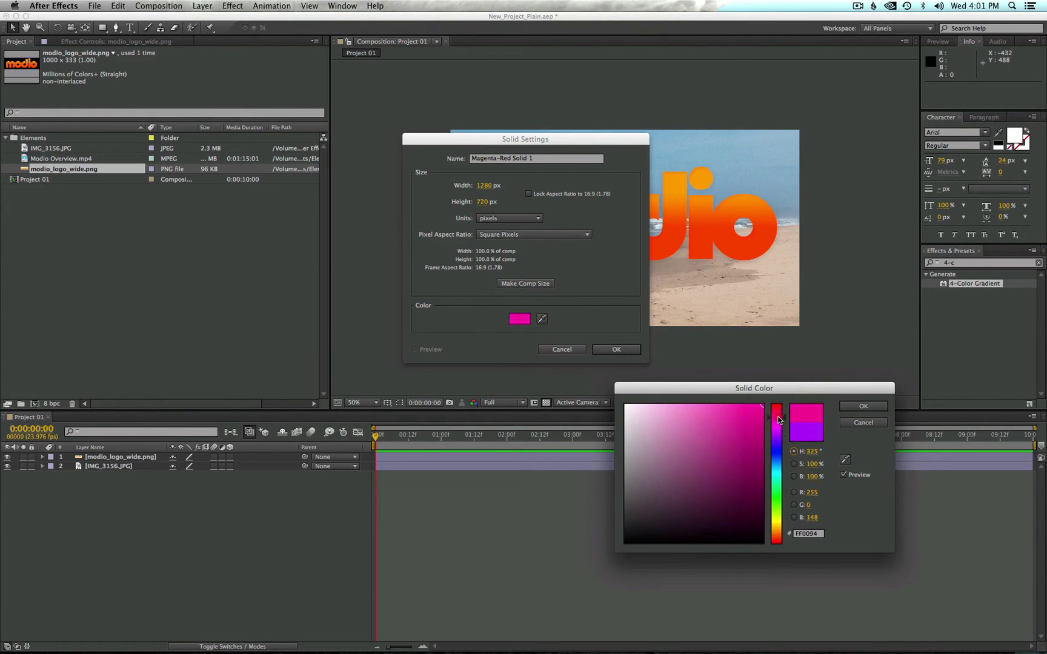
pyautogui.click(879, 410)
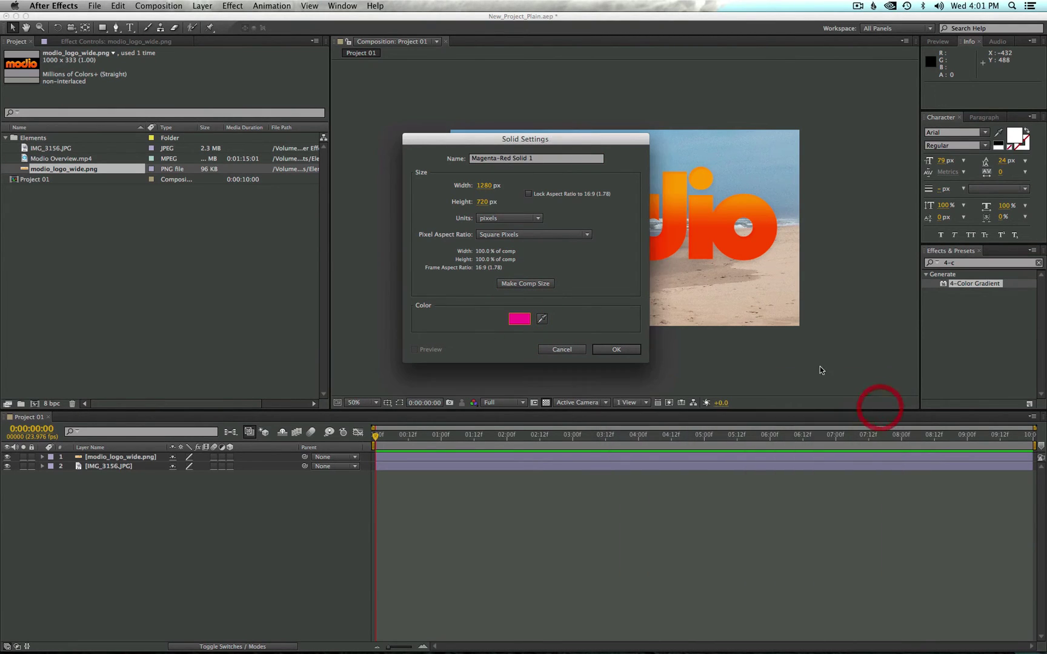
pyautogui.click(617, 350)
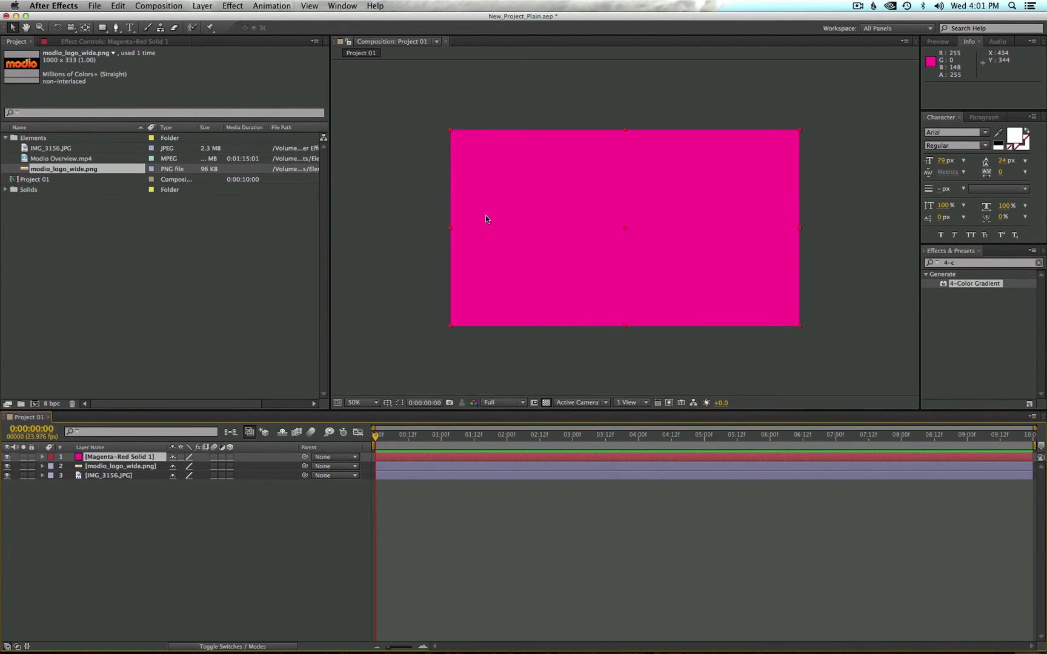
# - Move the magenta solid around the frame and shrink its Scale to 55%
pyautogui.click(6, 189)
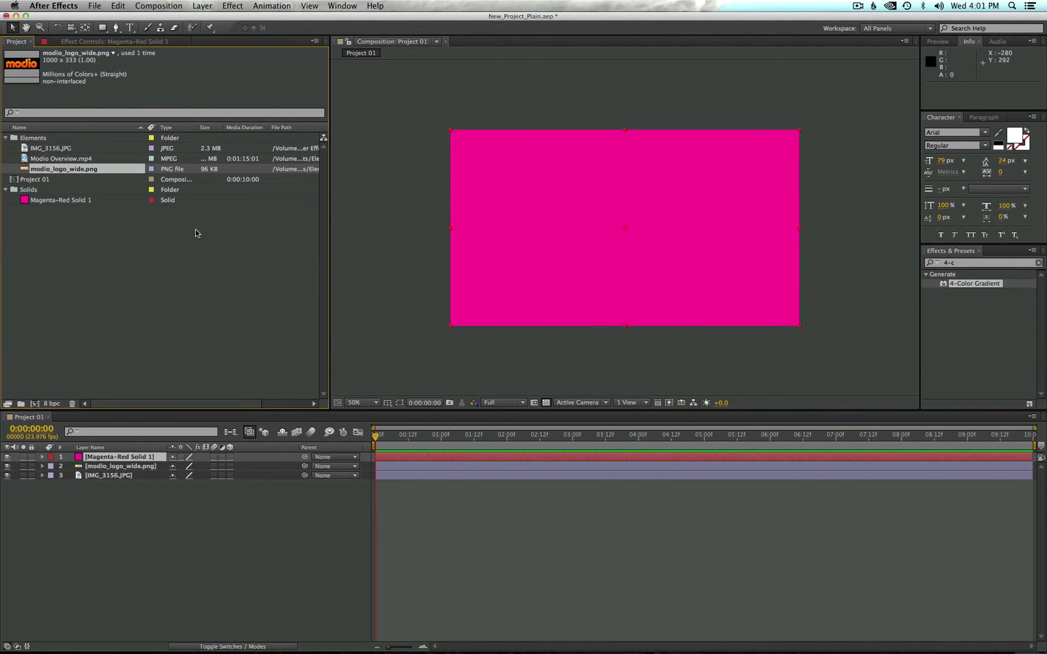
pyautogui.moveTo(709, 276); pyautogui.dragTo(696, 298)
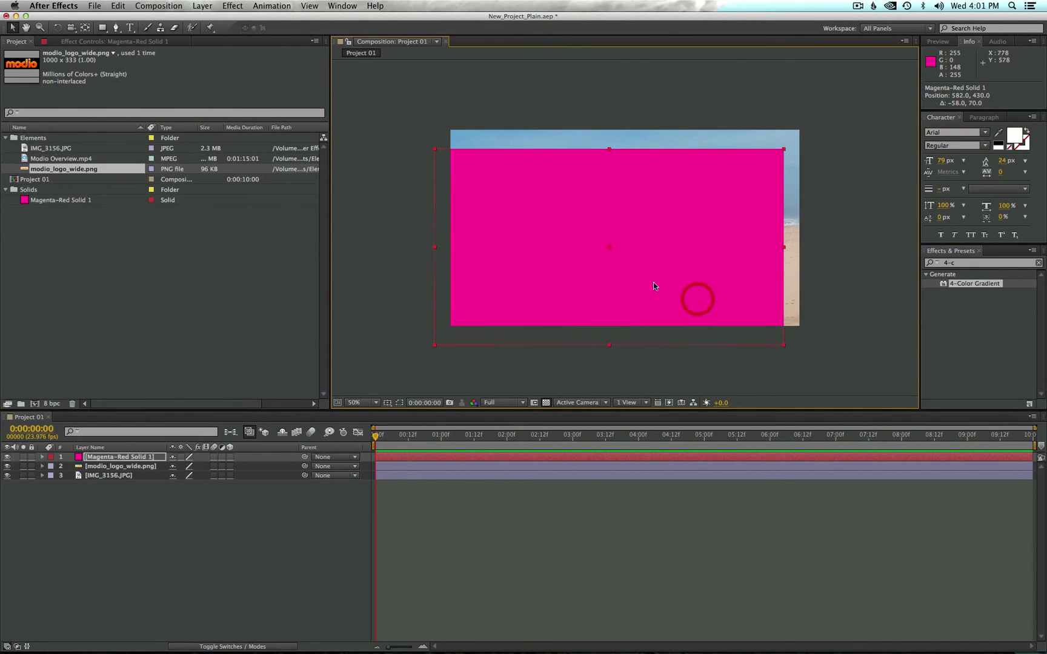
pyautogui.moveTo(503, 240); pyautogui.dragTo(531, 242)
pyautogui.press('s')
pyautogui.moveTo(189, 466); pyautogui.dragTo(166, 466)
pyautogui.moveTo(703, 254); pyautogui.dragTo(751, 308)
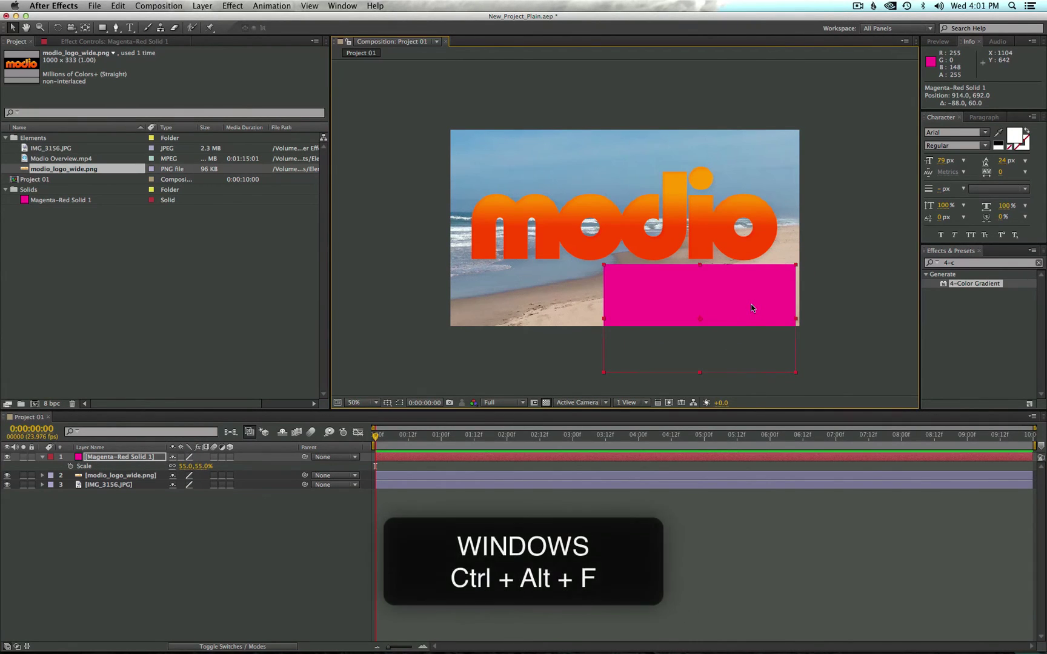
# - Fit the solid back to the composition with Cmd+Option+F and reselect it
pyautogui.press('alt+super+f')
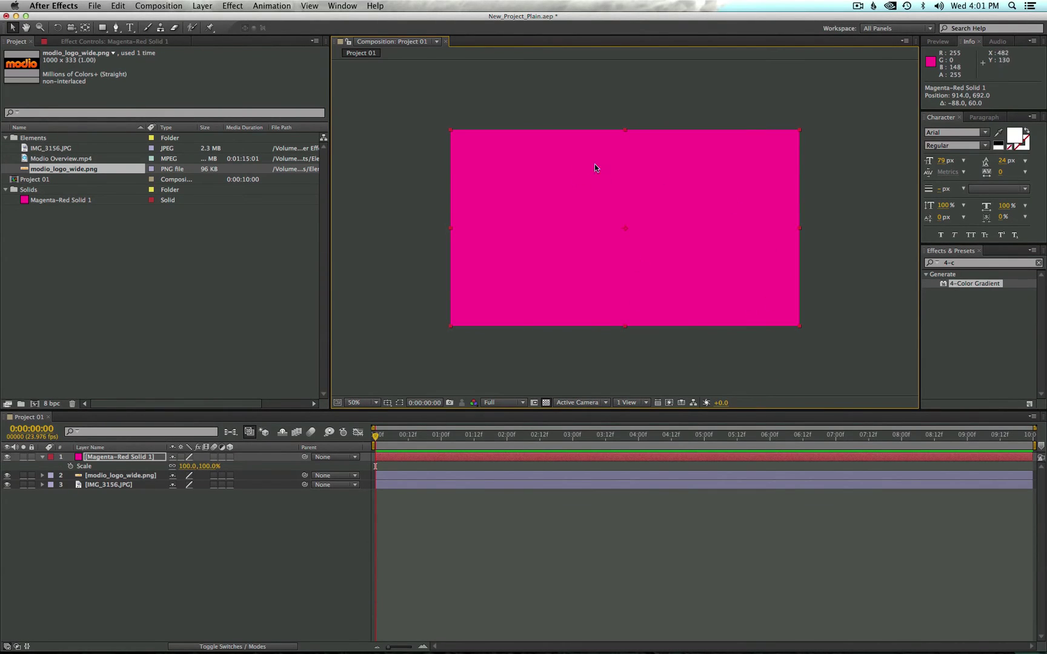
pyautogui.click(254, 499)
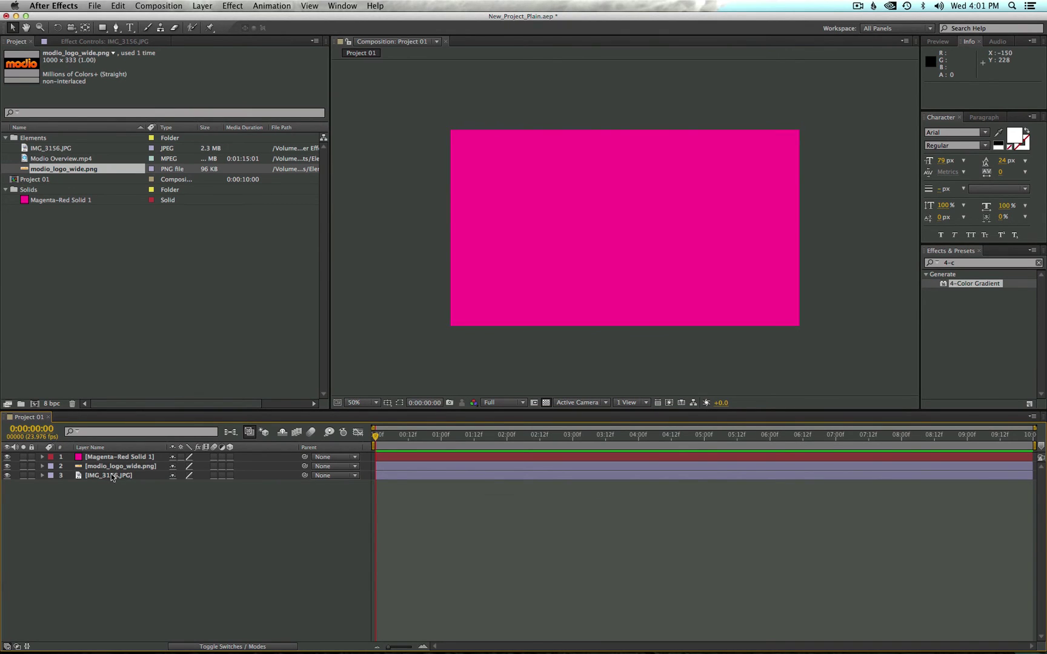
pyautogui.click(109, 459)
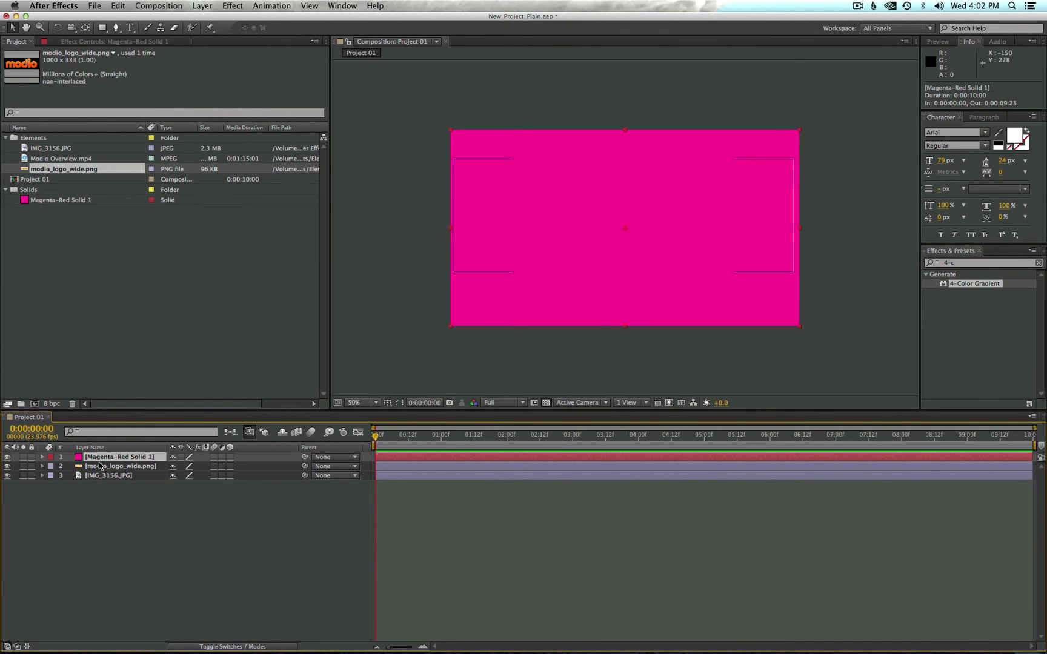
# - Apply the Generate > 4-Color Gradient effect to Magenta-Red Solid 1
pyautogui.click(232, 6)
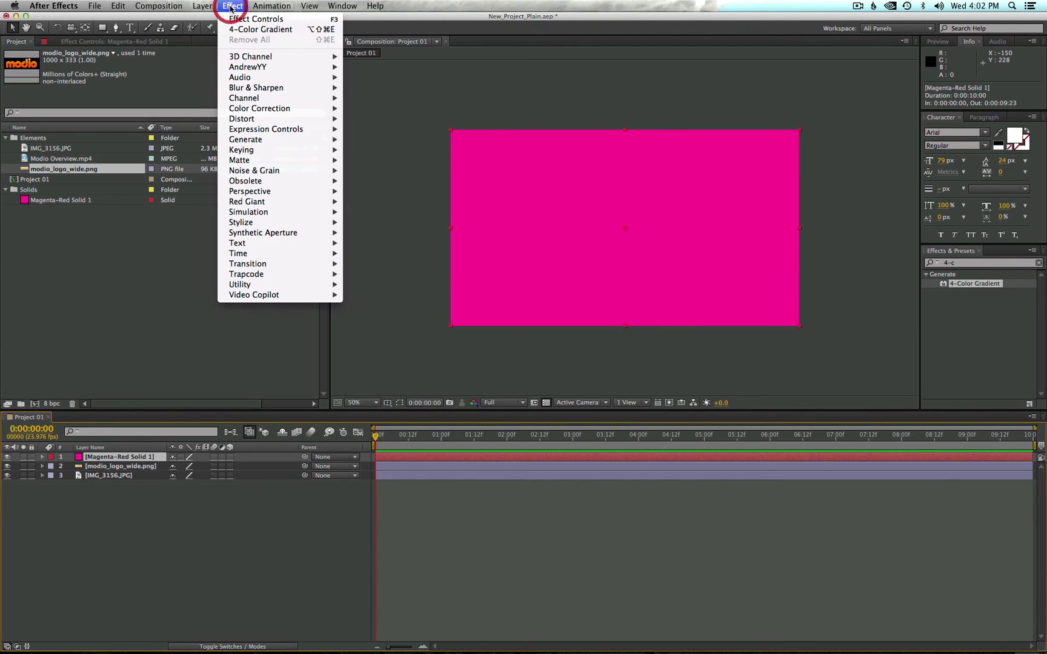
pyautogui.moveTo(271, 129)
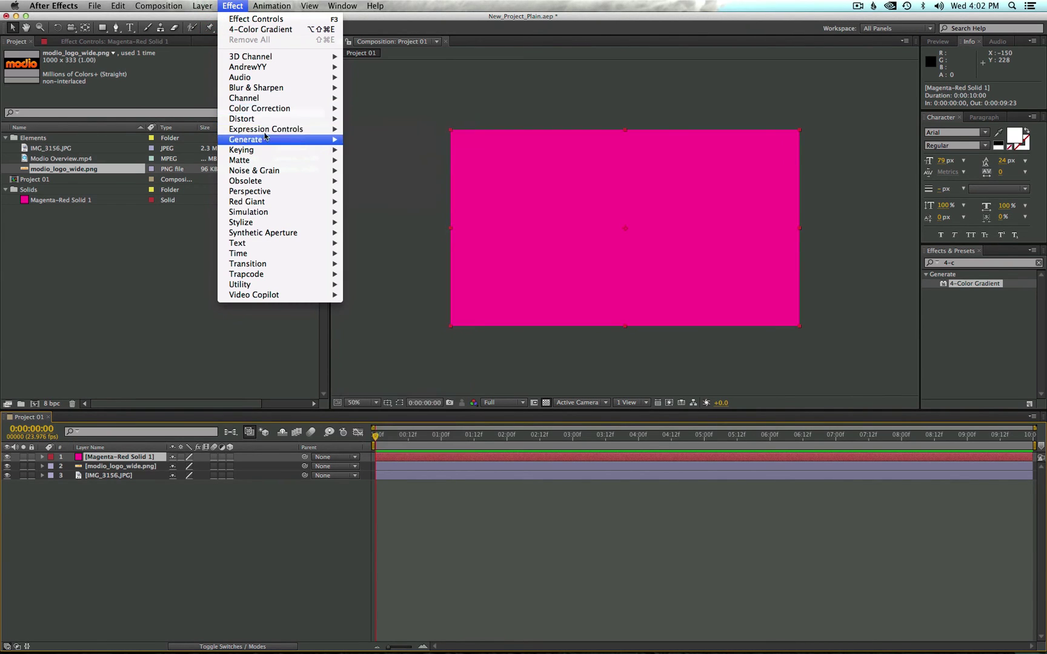
pyautogui.moveTo(263, 190)
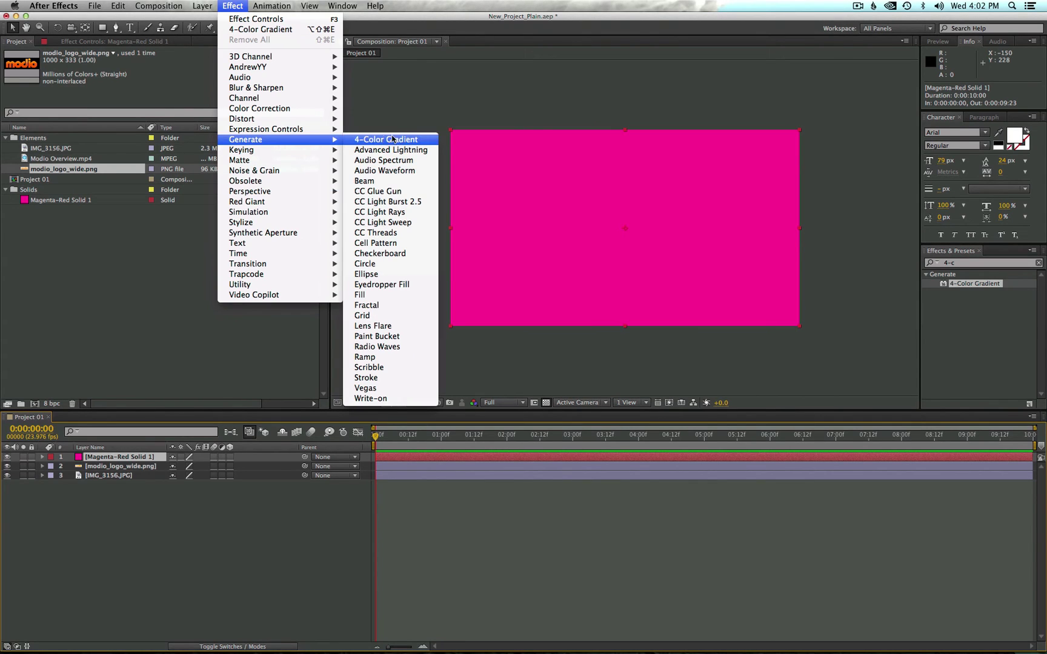
pyautogui.click(398, 140)
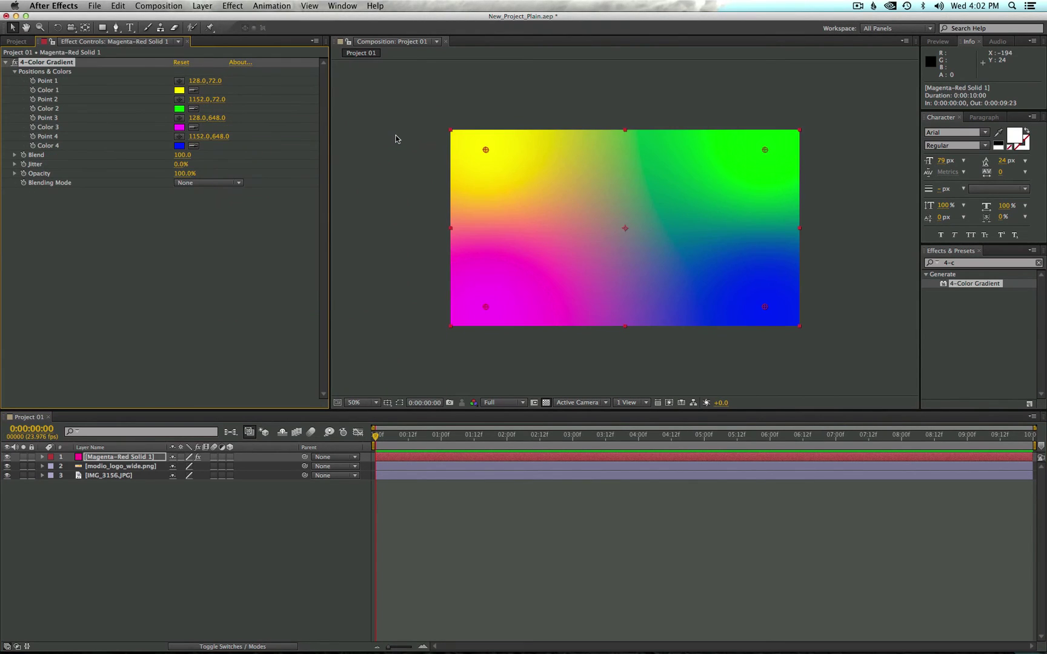
# - Drag the magenta, blue and green gradient points outside the frame edges
pyautogui.moveTo(485, 308); pyautogui.dragTo(473, 336)
pyautogui.moveTo(764, 309); pyautogui.dragTo(798, 346)
pyautogui.moveTo(765, 150); pyautogui.dragTo(751, 111)
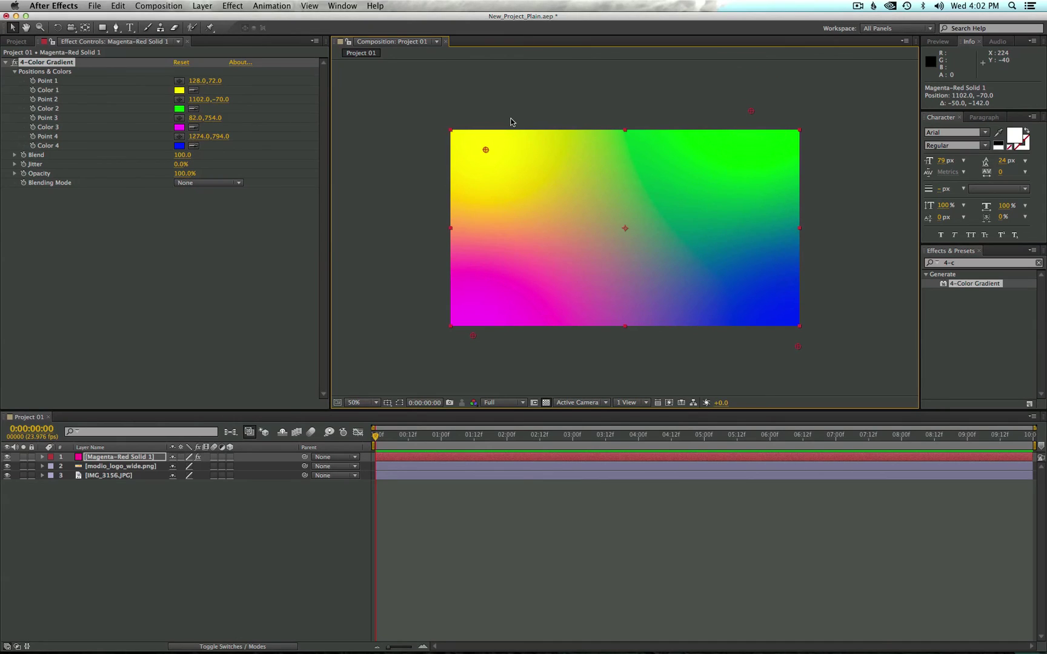